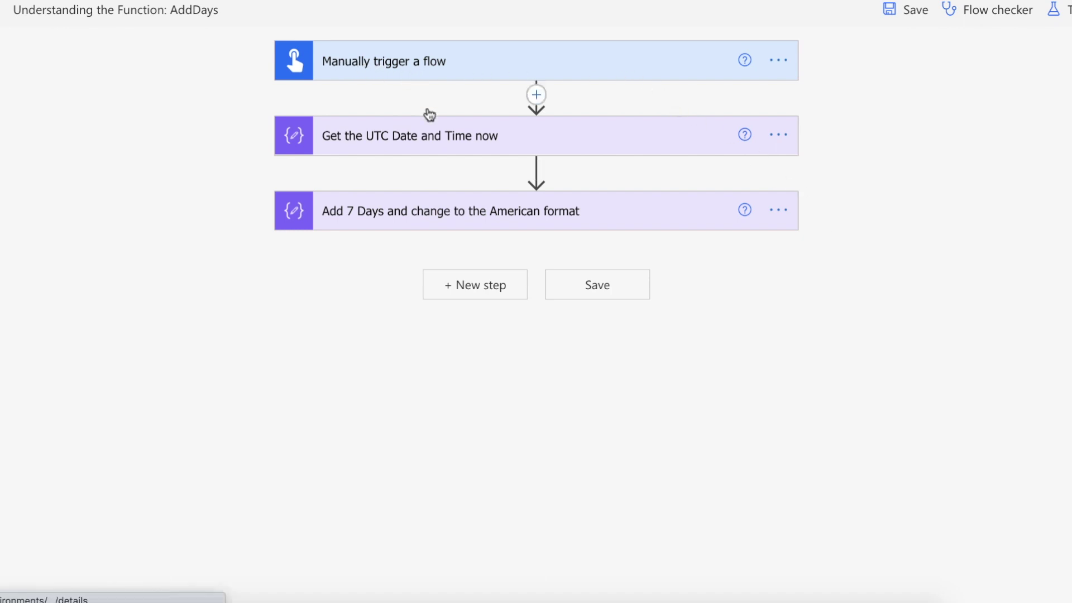
Expand the 'Get the UTC Date and Time now' step to check its utcNow() input, then collapse it
left_click(438, 139)
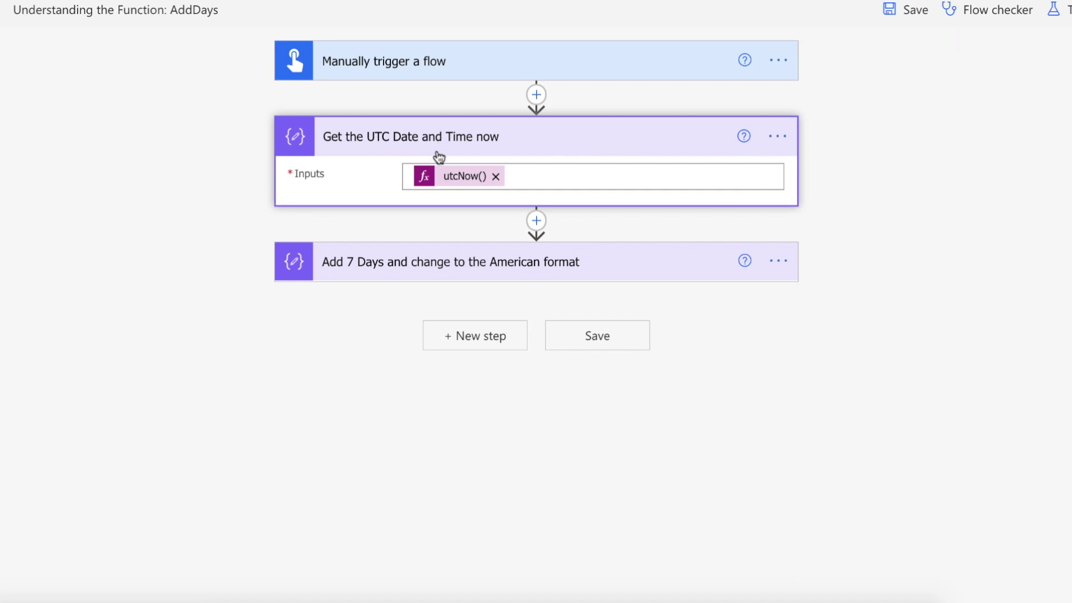
left_click(566, 143)
Open the Add 7 Days addDays expression and highlight its outputs reference, 7 days and 'MM-dd-yyyy' arguments
left_click(566, 217)
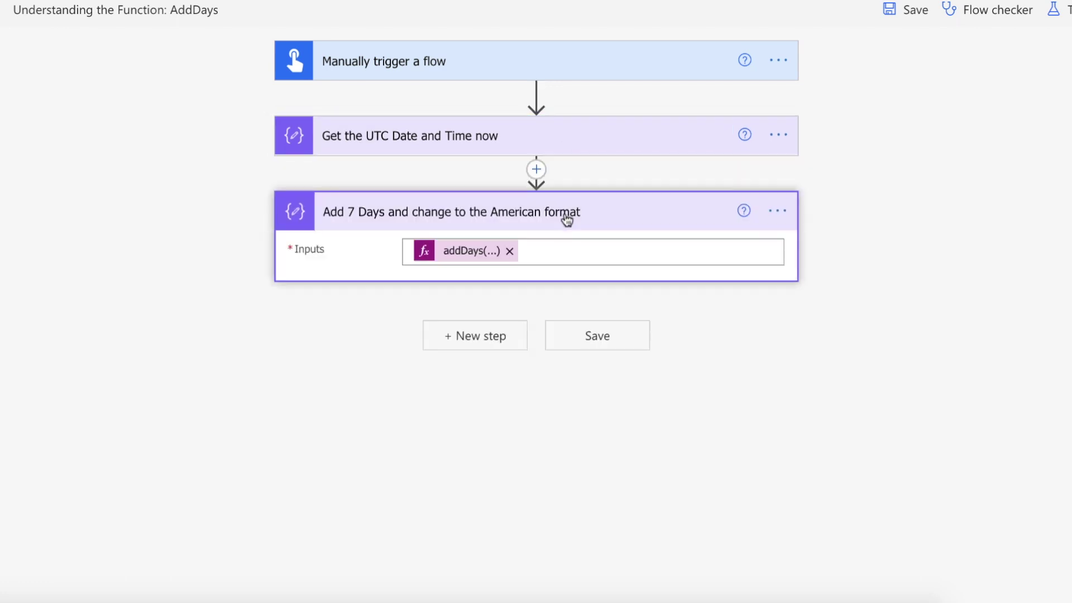
left_click(463, 251)
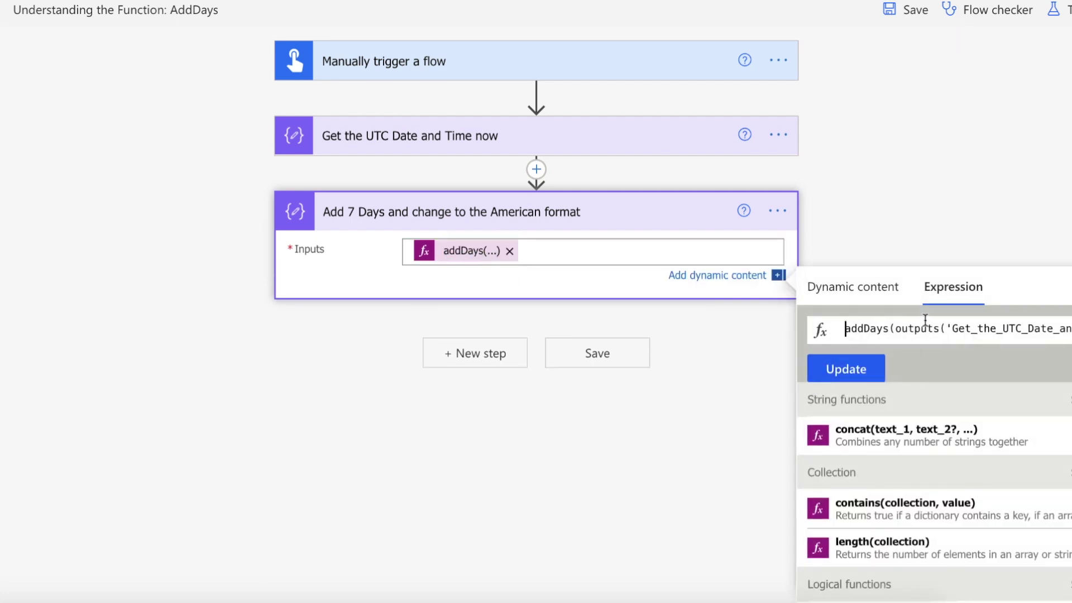
double_click(903, 328)
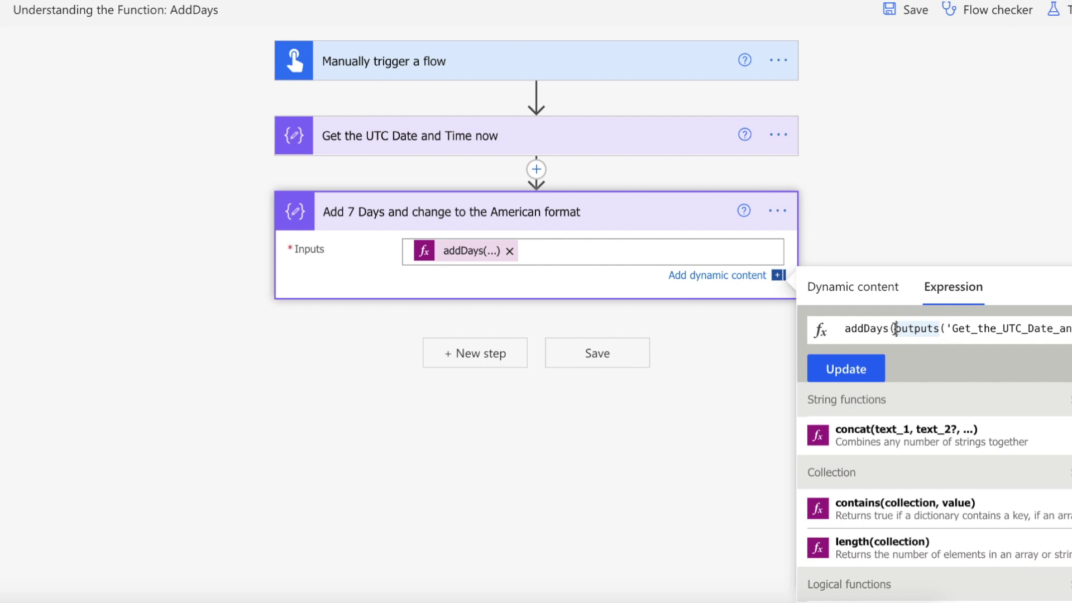
left_click_drag(895, 328, 952, 329)
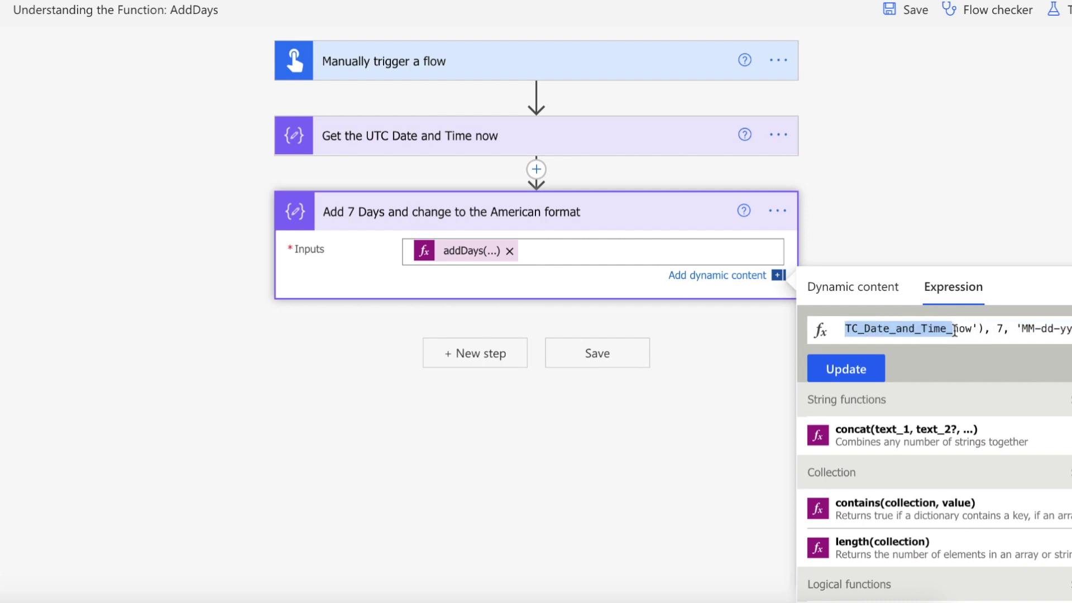
left_click(985, 329)
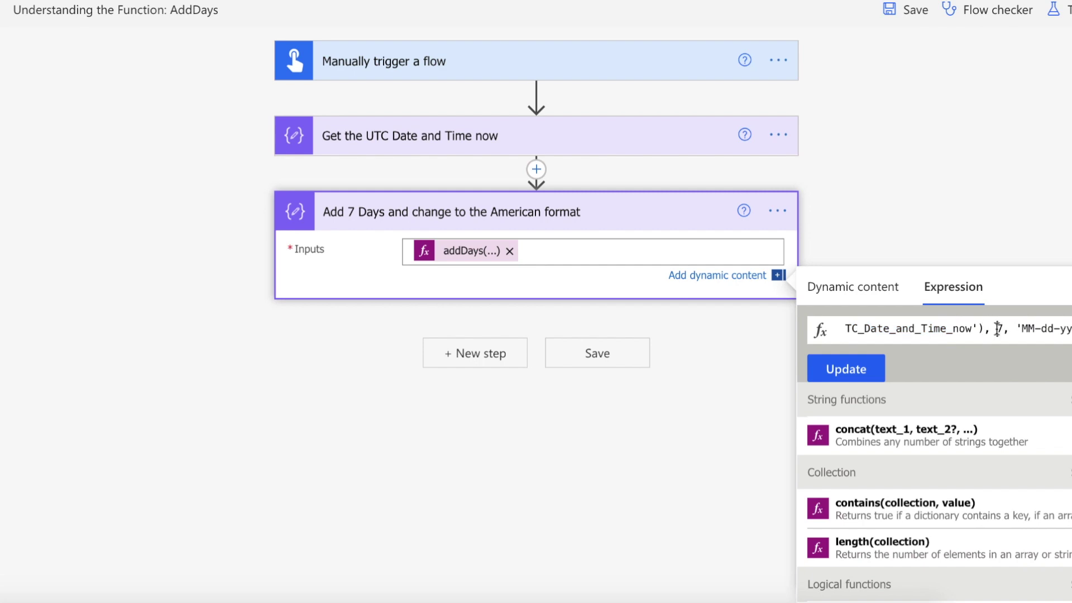
double_click(999, 329)
left_click(1021, 328)
left_click_drag(1021, 328, 1032, 329)
key("shift+Right")
key("shift+Right")
key("shift+Right")
key("shift+Right")
key("shift+Right")
key("shift+Right")
key("shift+Right")
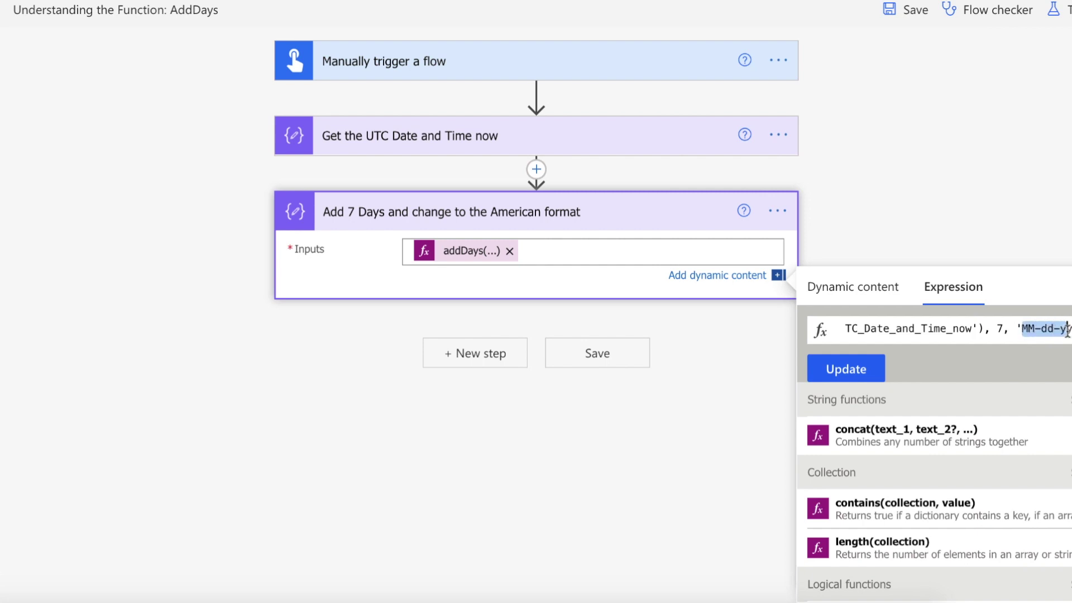
Run a manual test of the flow and confirm all three steps succeed
left_click(1023, 208)
left_click(1067, 11)
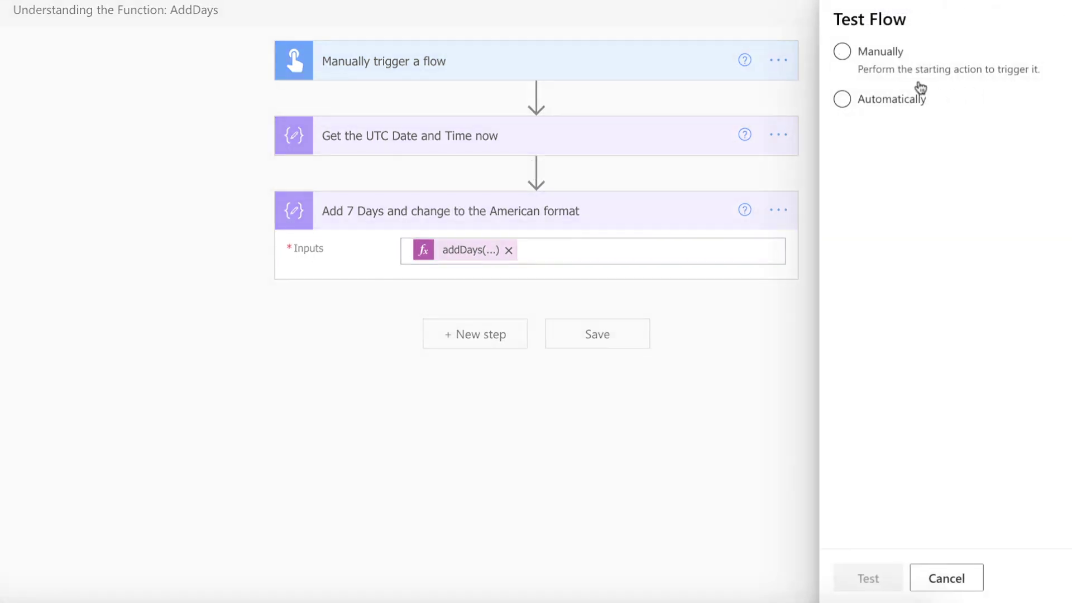
left_click(897, 71)
left_click(874, 572)
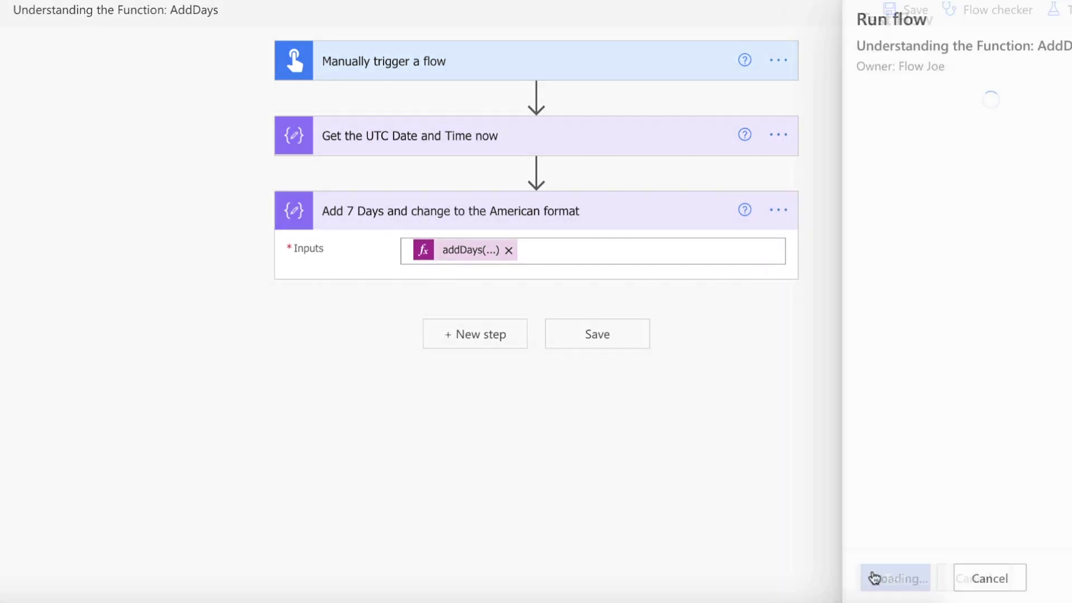
left_click(885, 579)
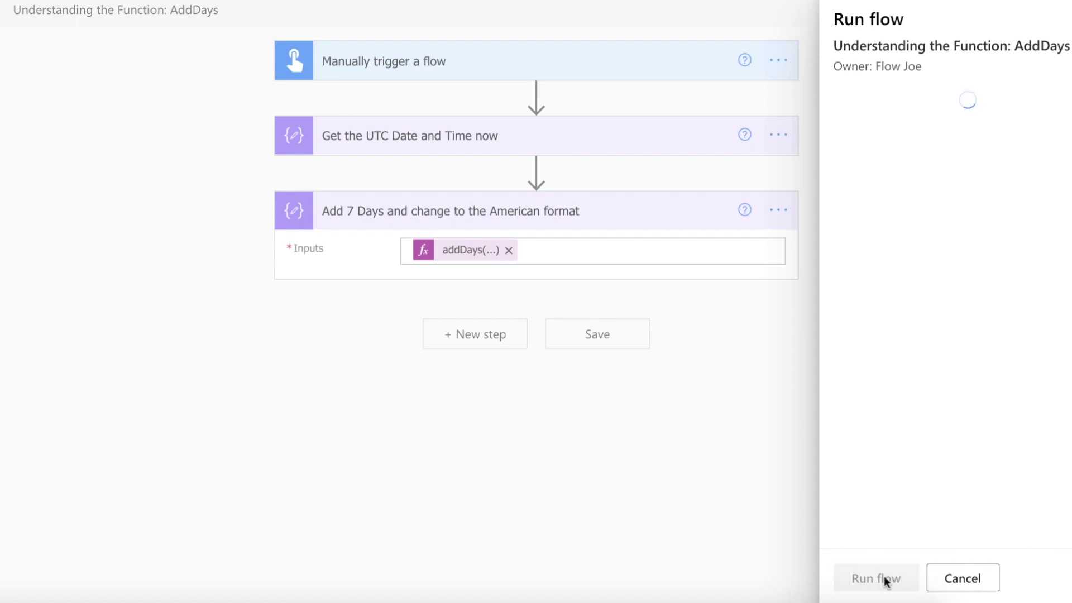
left_click(885, 579)
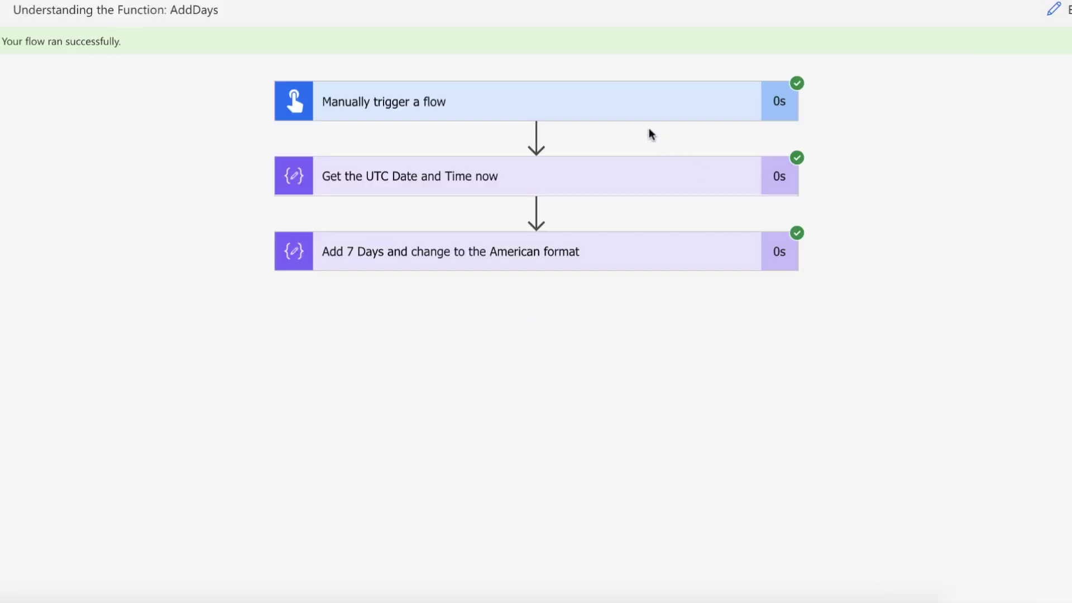
Check the UTC step's 2021-03-19 run timestamp, then expand Add 7 Days to see 03-26-2021
left_click(630, 186)
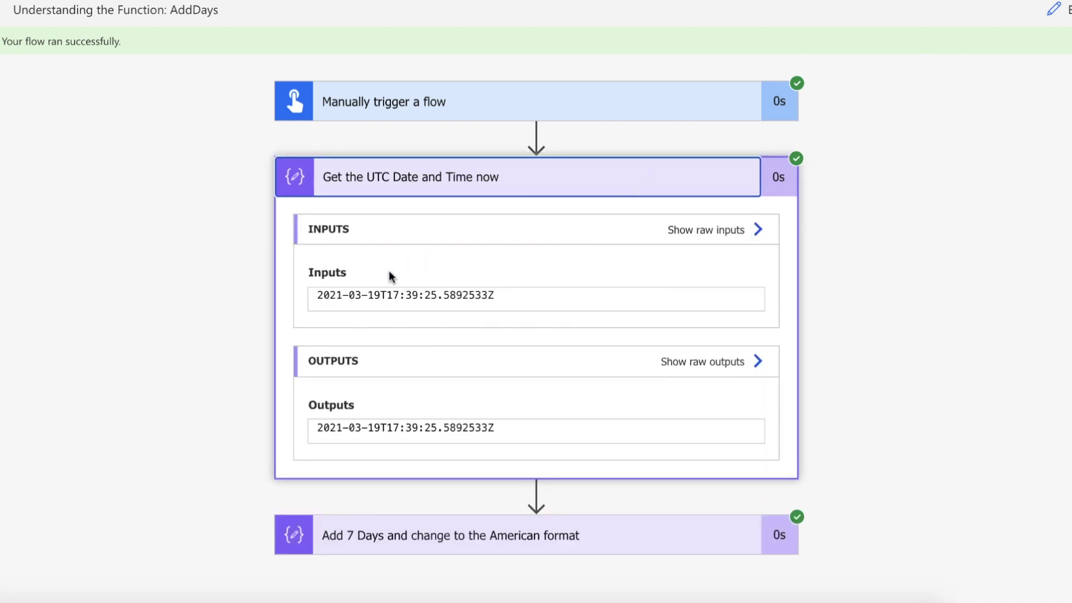
left_click_drag(317, 295, 505, 299)
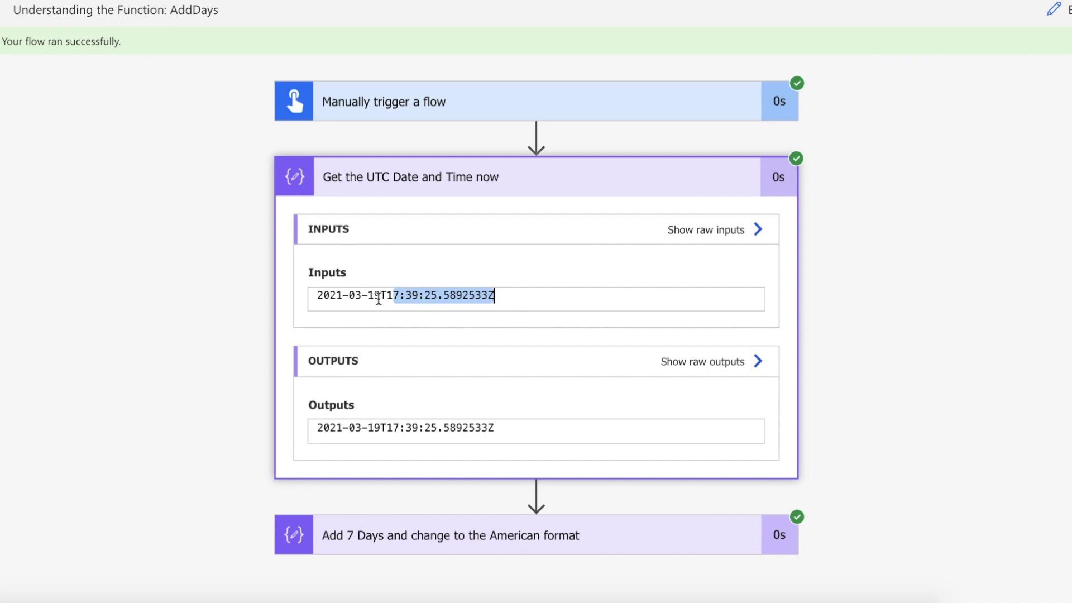
left_click_drag(379, 295, 316, 296)
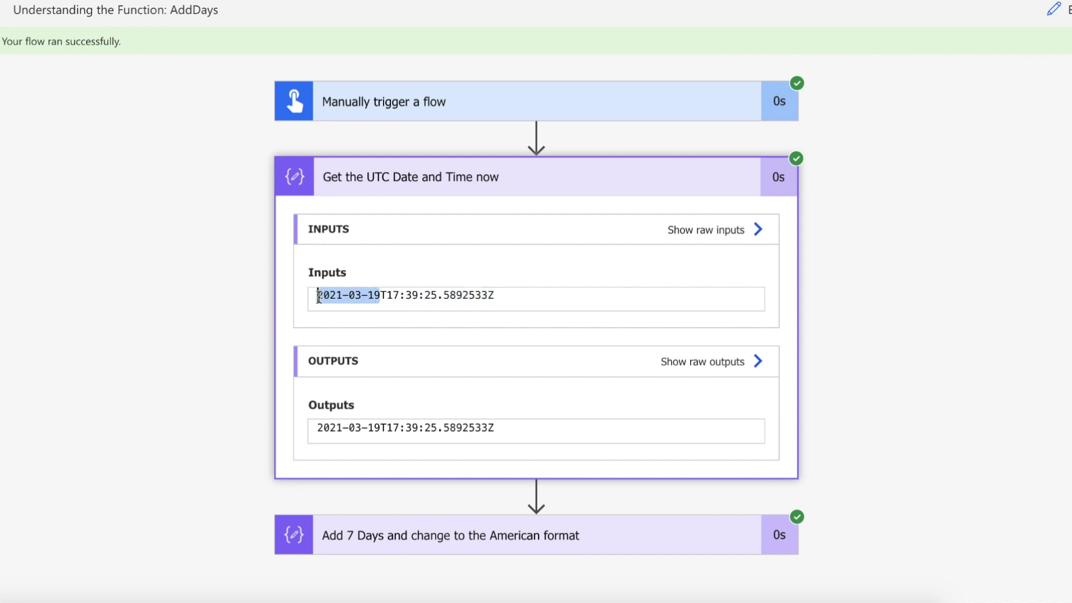
left_click(558, 187)
left_click(536, 259)
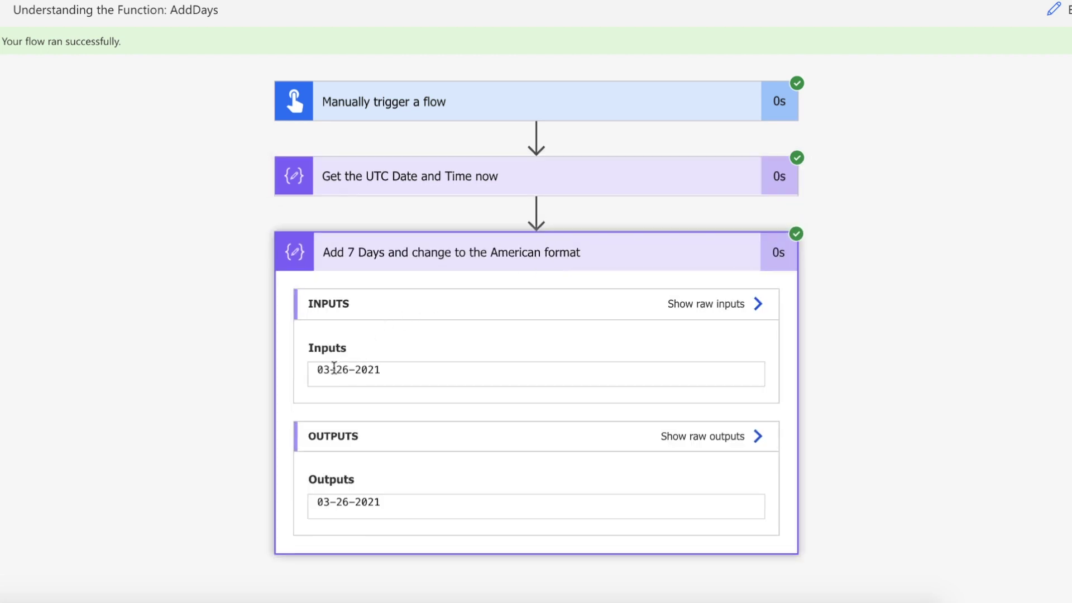
Compare the 03-26-2021 result with the re-expanded UTC step's 2021-03-19 timestamp
mouse_move(337, 369)
left_mouse_down()
mouse_move(361, 370)
mouse_move(349, 370)
left_mouse_up()
left_click(395, 192)
scroll(355, 329, "down", 2)
scroll(355, 330, "down", 1)
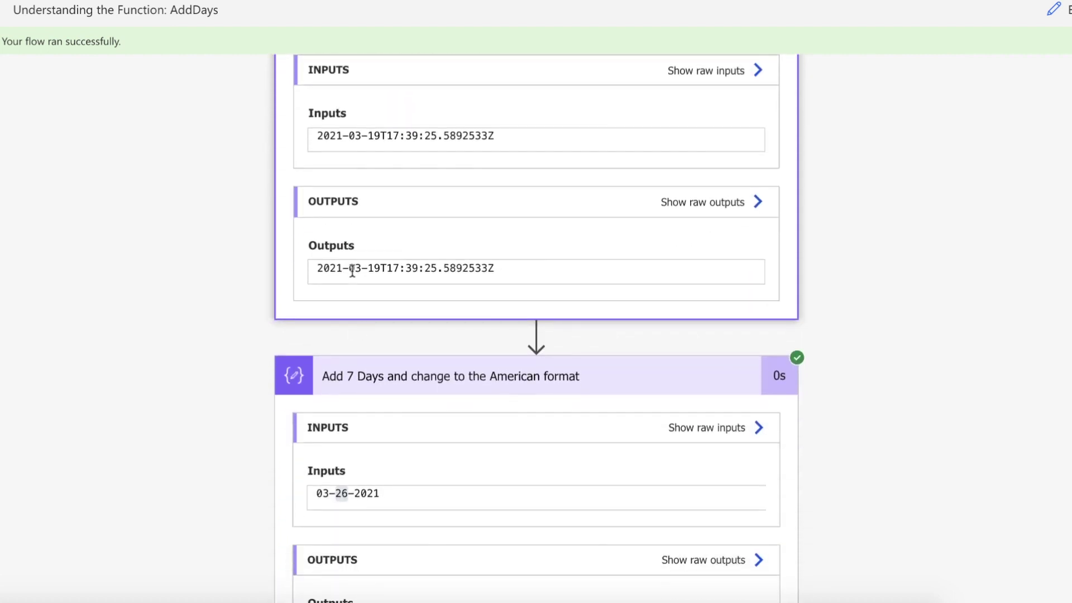
left_click(324, 493)
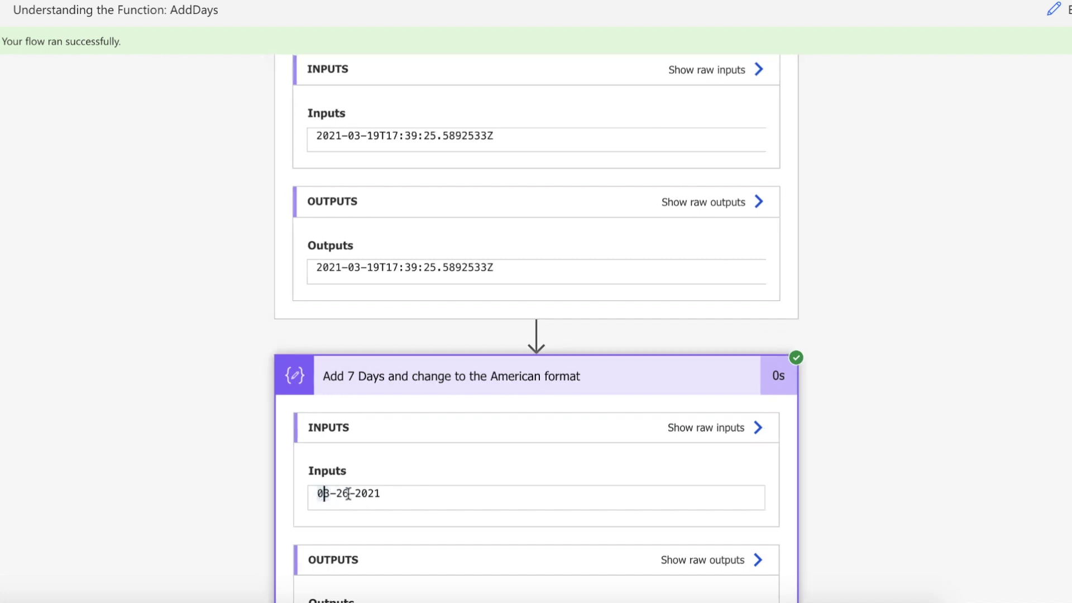